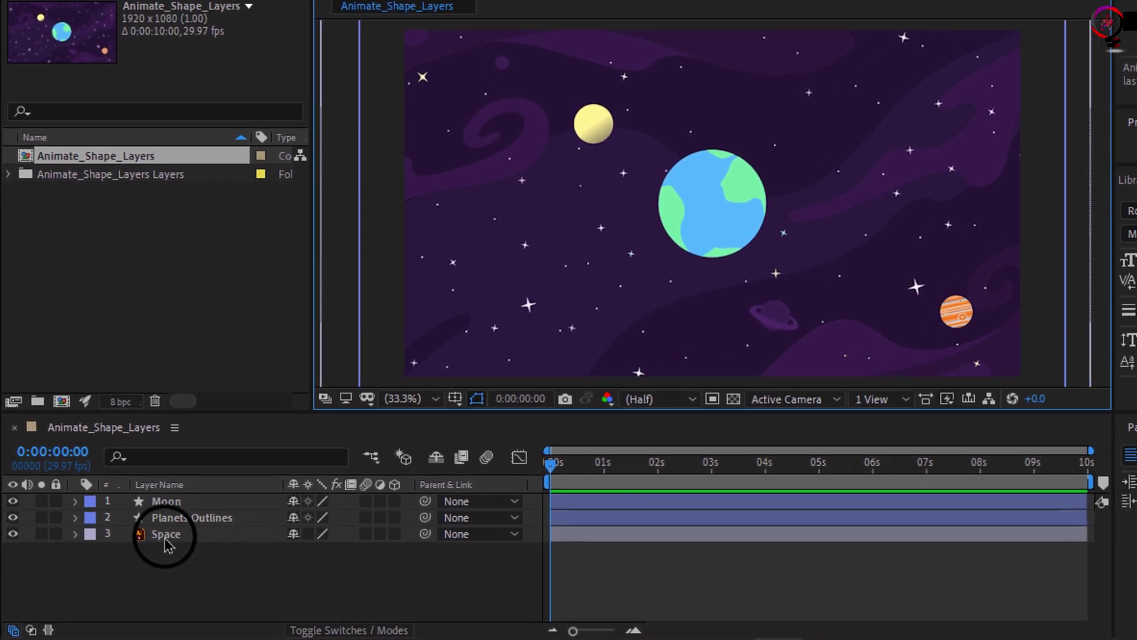
Select the Planets Outlines layer and toggle its visibility off and back on
left_click(120, 549)
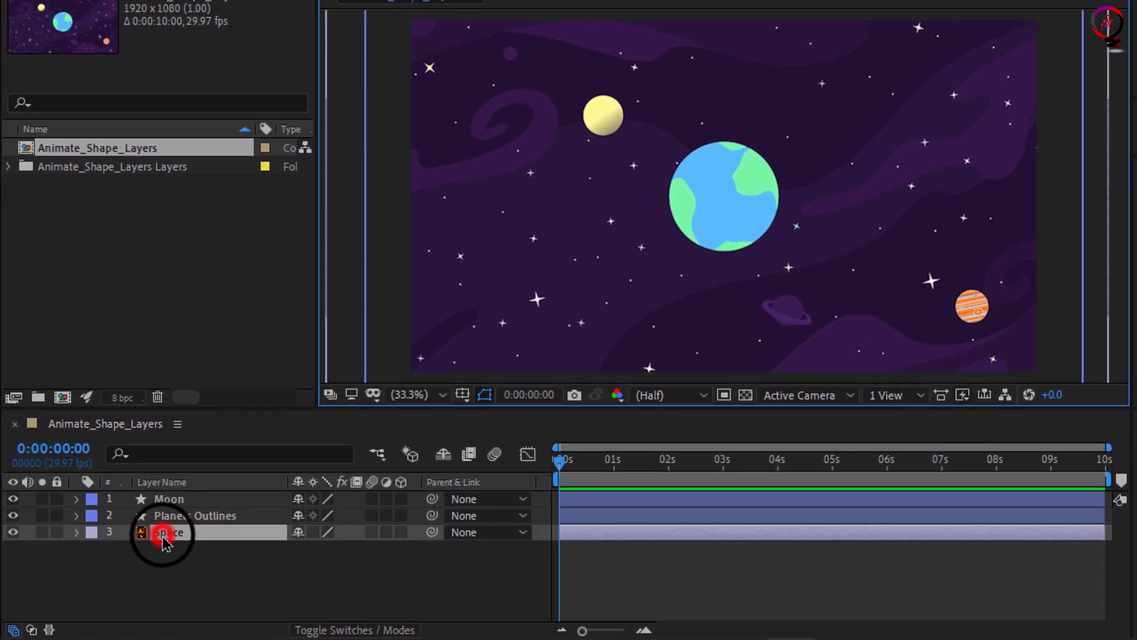
left_click(188, 515)
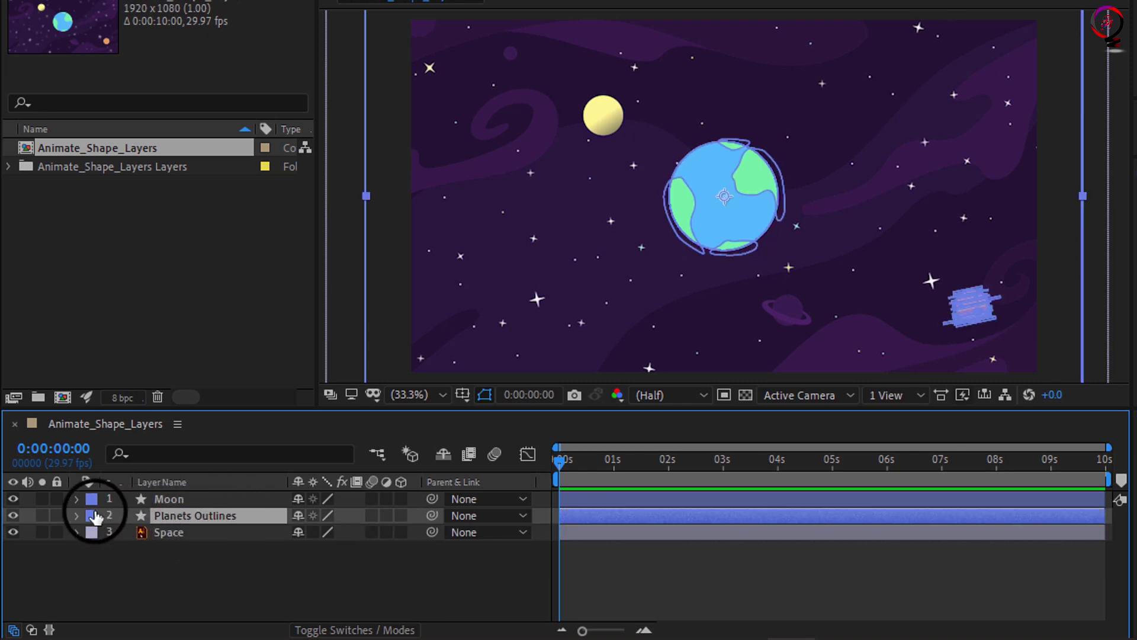
left_click(14, 516)
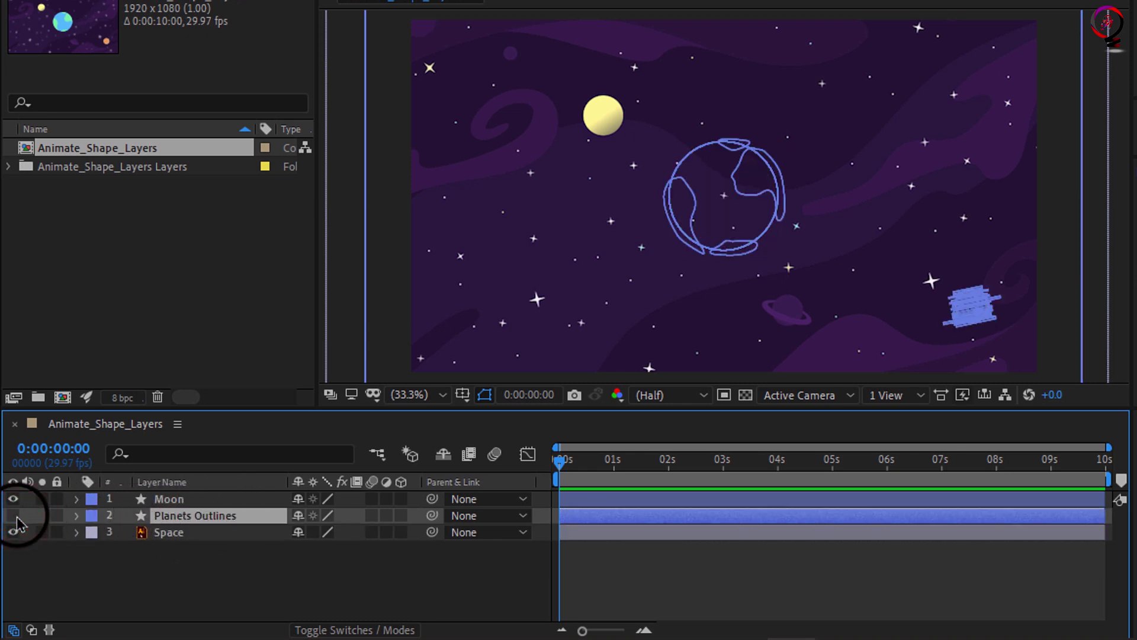
left_click(14, 516)
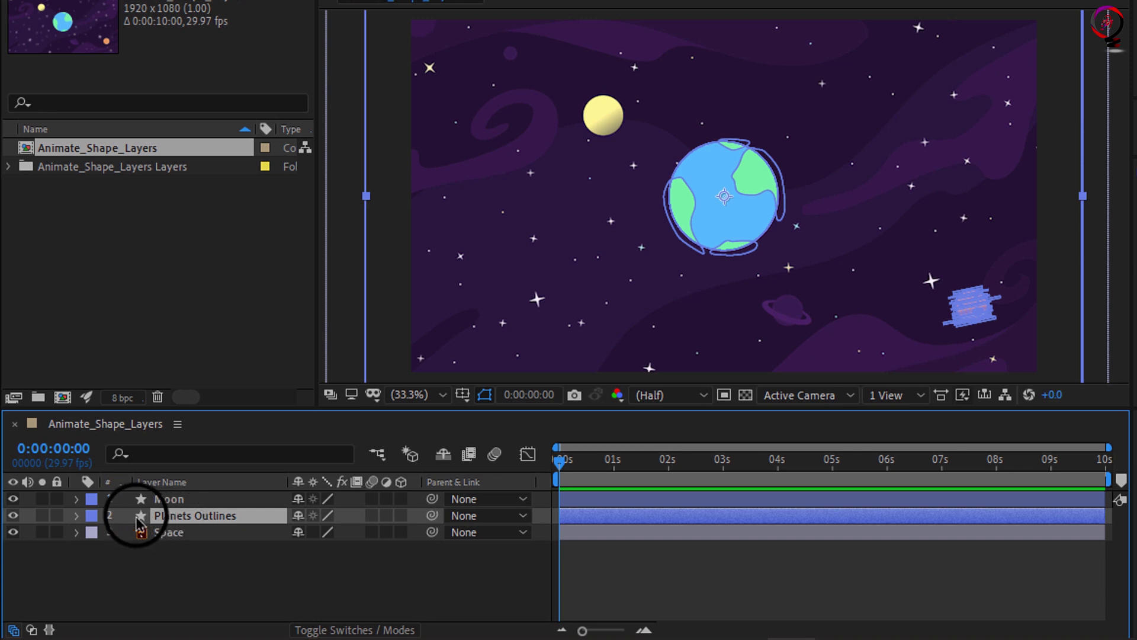
Expand Planets Outlines down to its Contents groups, including Small Planet and Big Planet
left_click(77, 516)
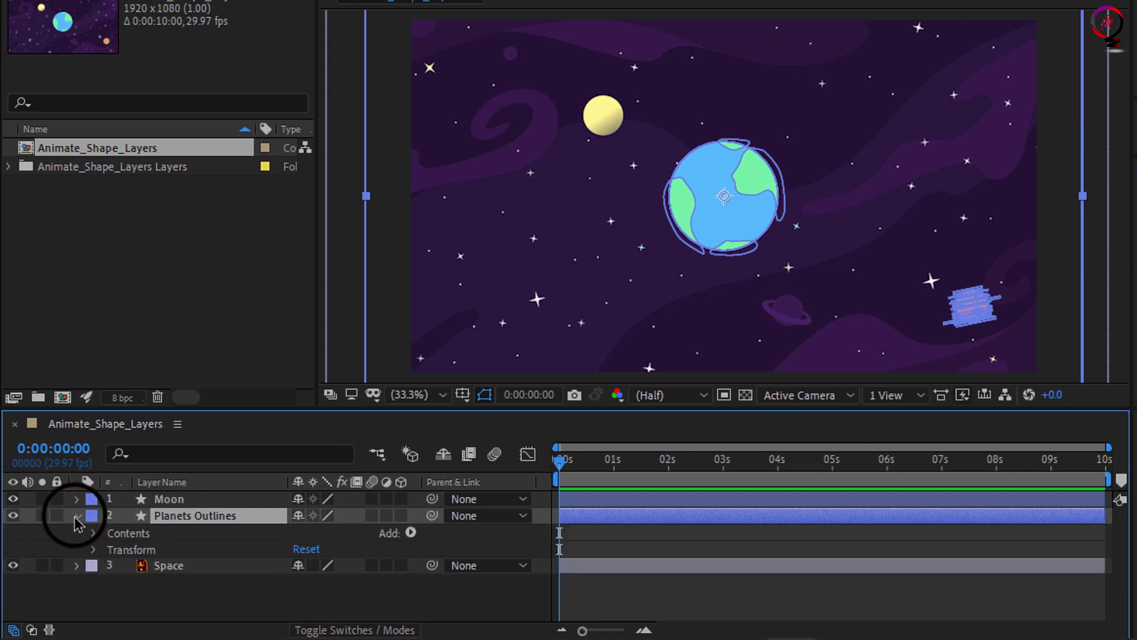
left_click(94, 533)
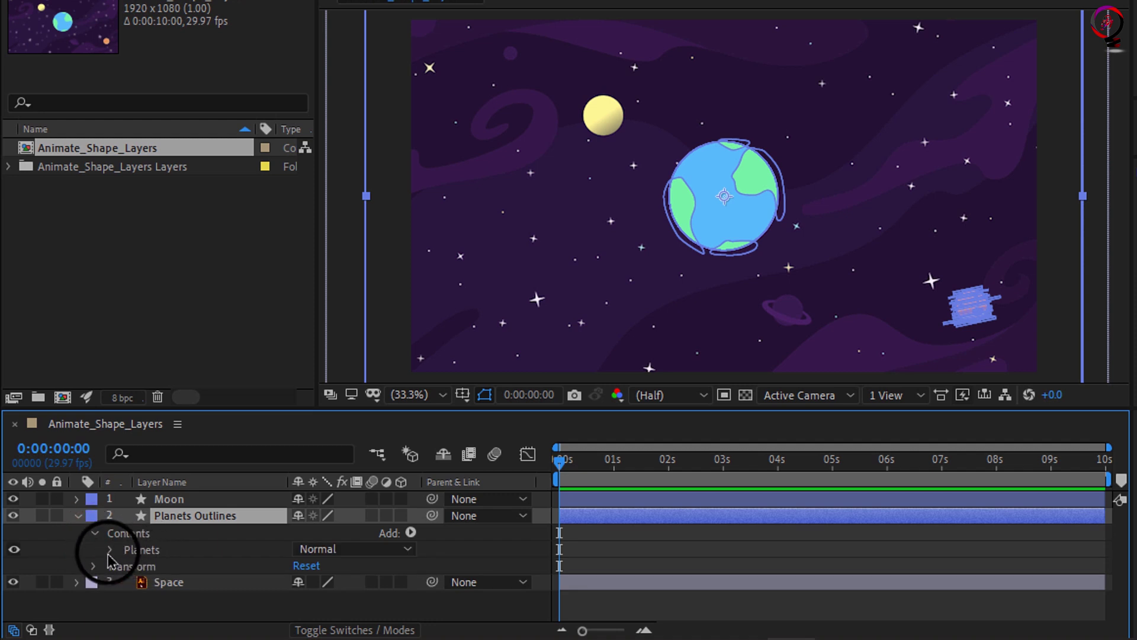
left_click(110, 552)
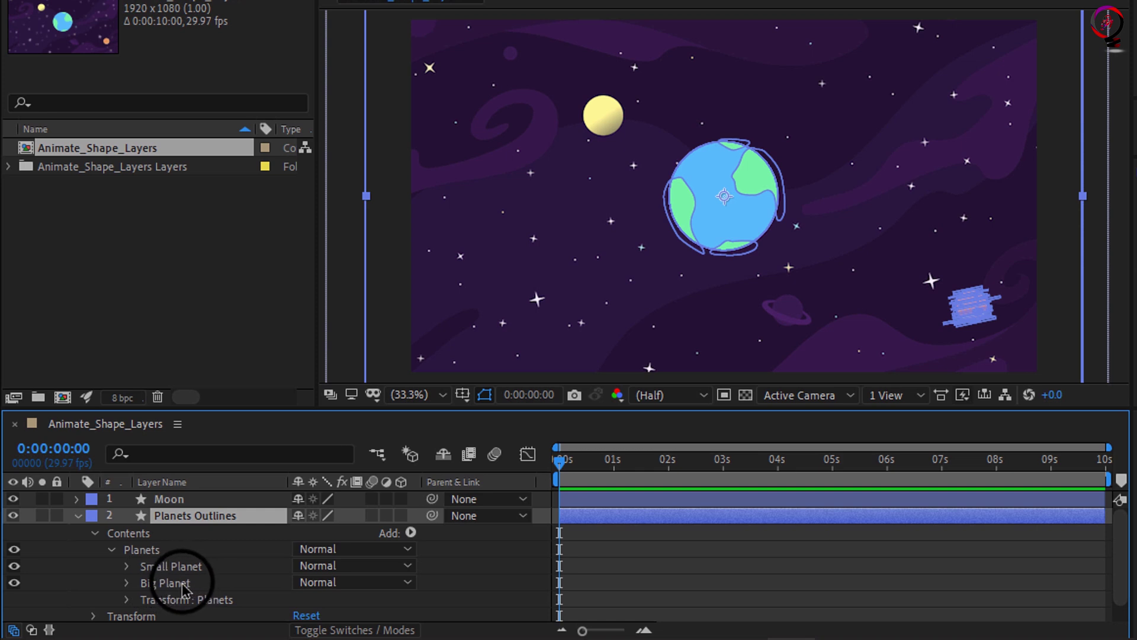
scroll(197, 599, "down", 1)
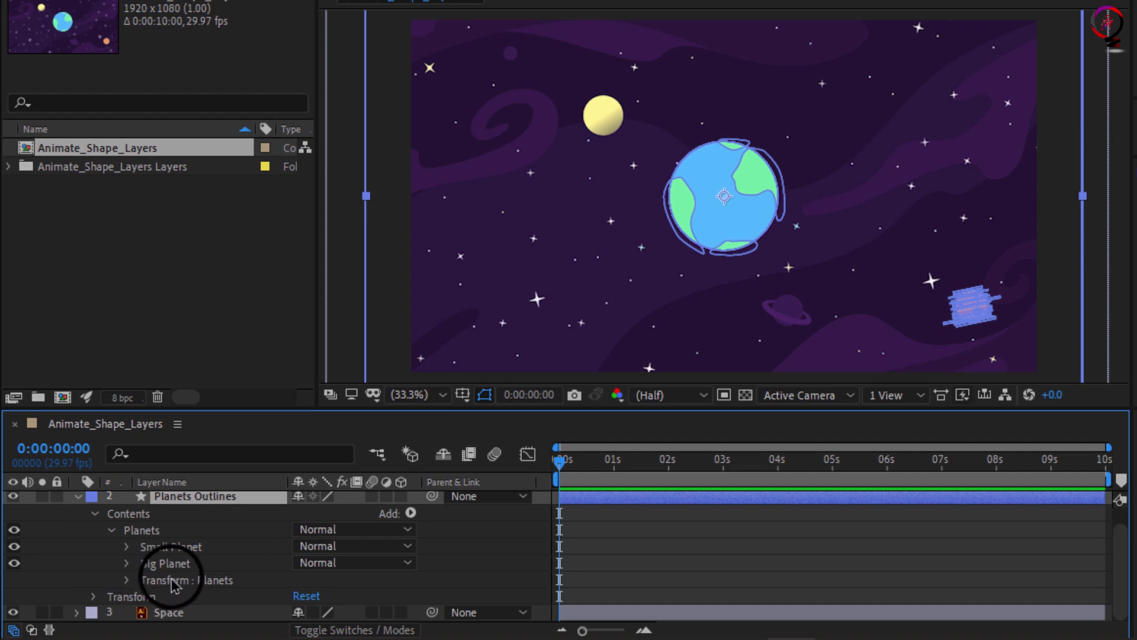
Test a 120° rotation on the Planets group's transform, then undo it back to 0°
left_click(126, 582)
scroll(173, 584, "down", 2)
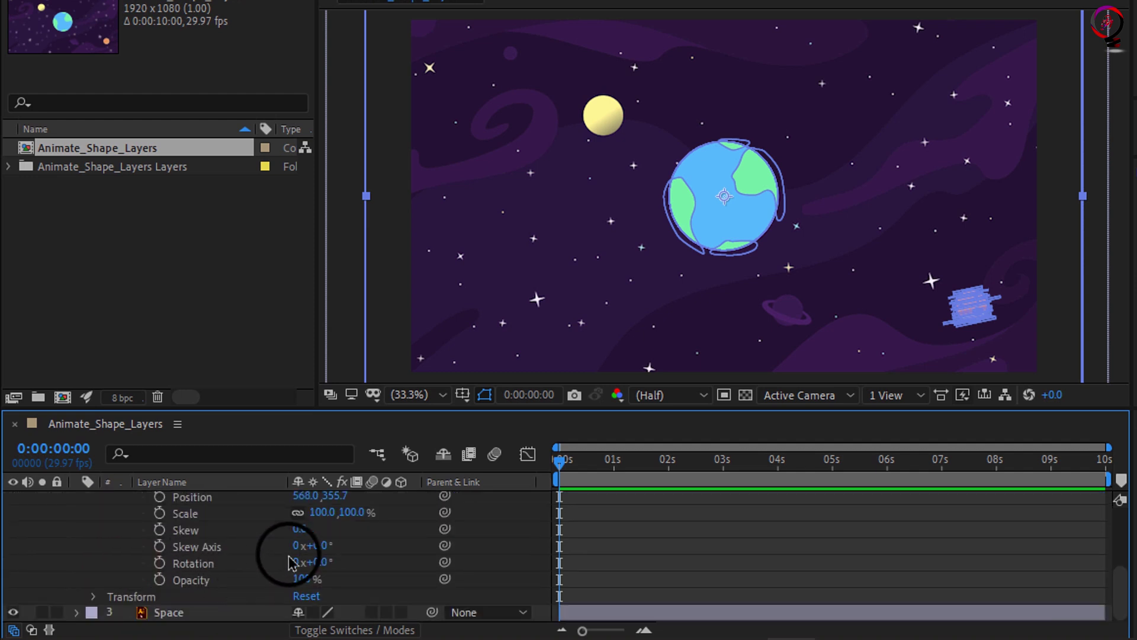
left_click_drag(324, 568, 848, 405)
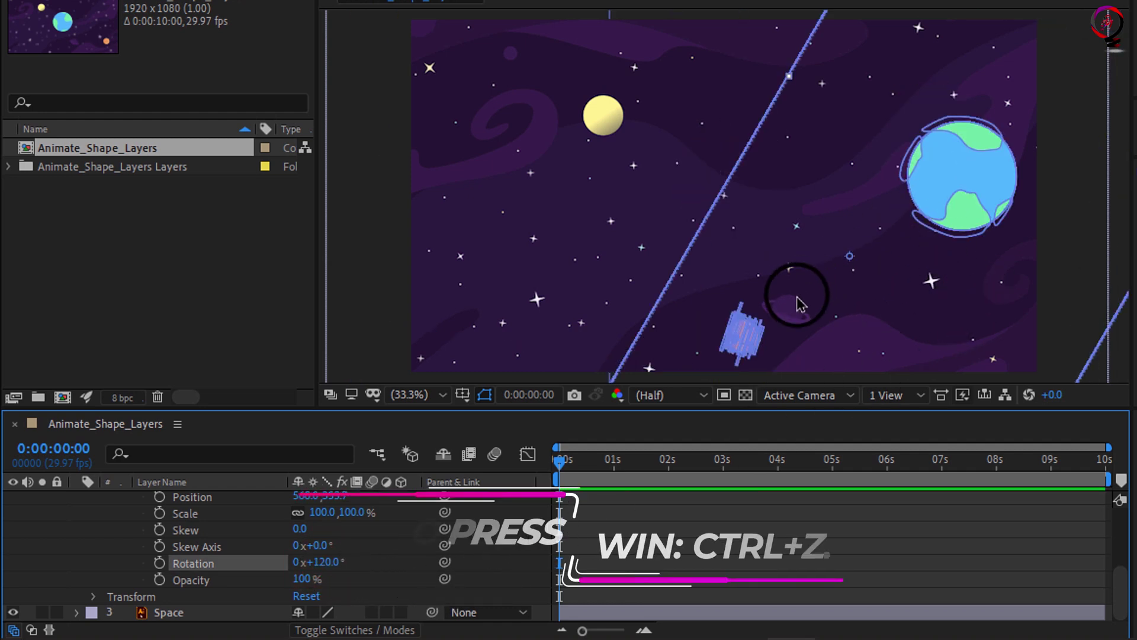
key("ctrl+z")
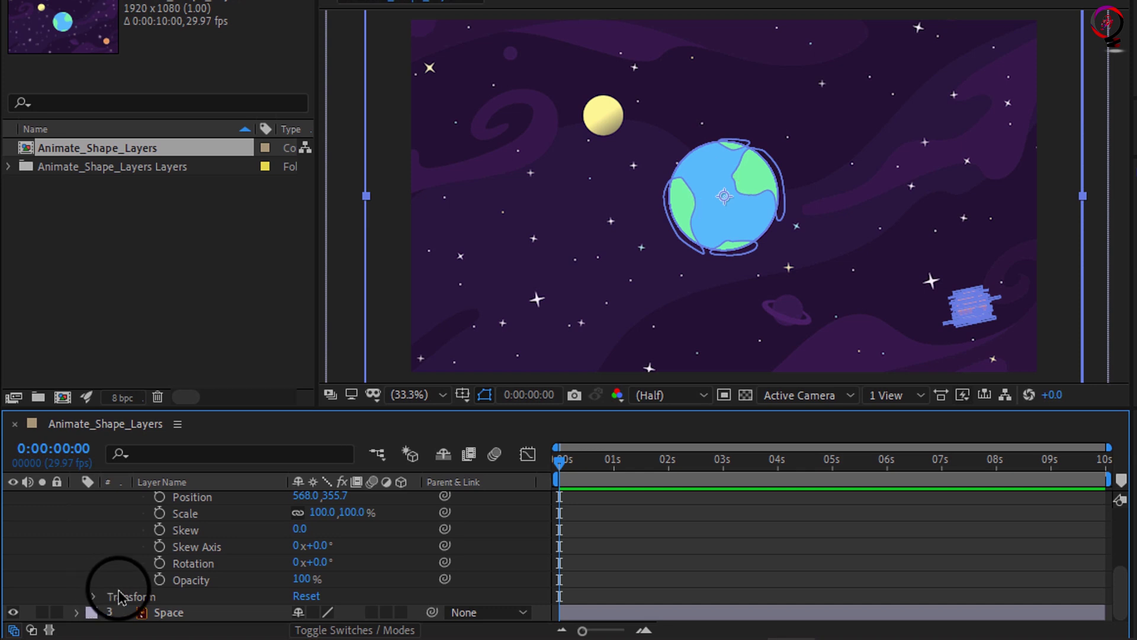
Try a 290° rotation on the Planets Outlines layer Transform, undo it back to 0°
left_click(92, 597)
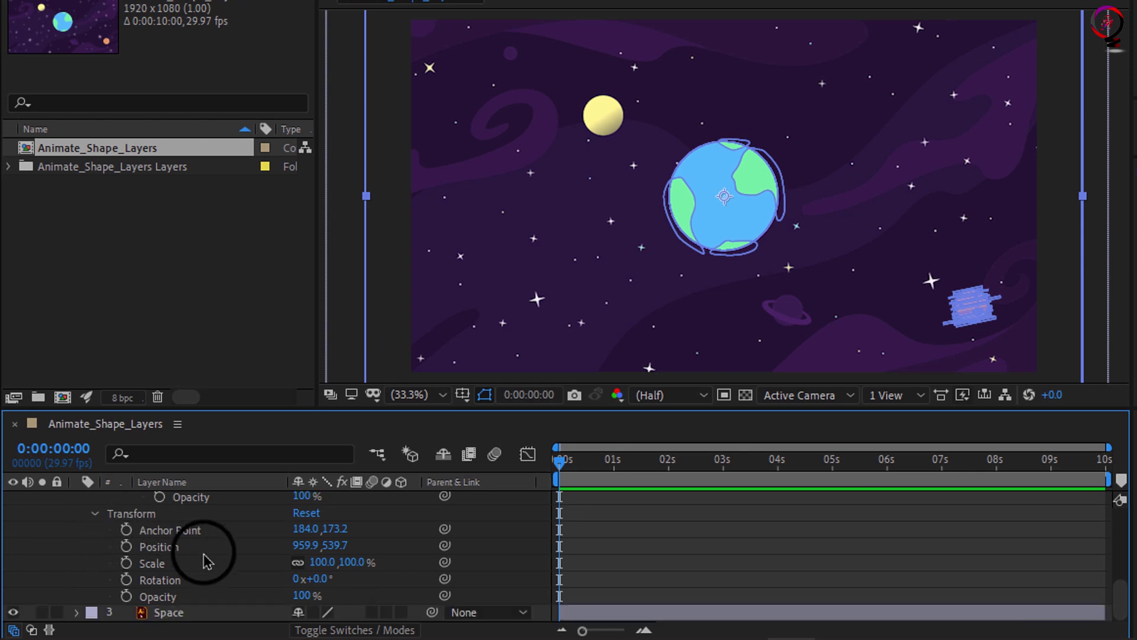
left_click(326, 579)
left_click_drag(326, 579, 616, 587)
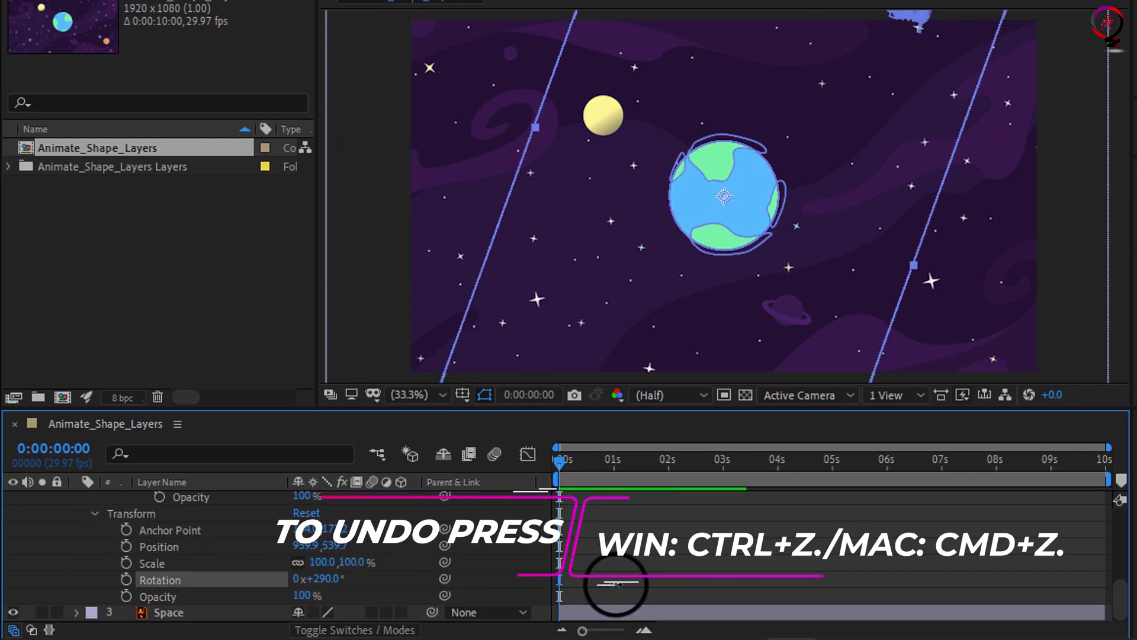
key("ctrl+z")
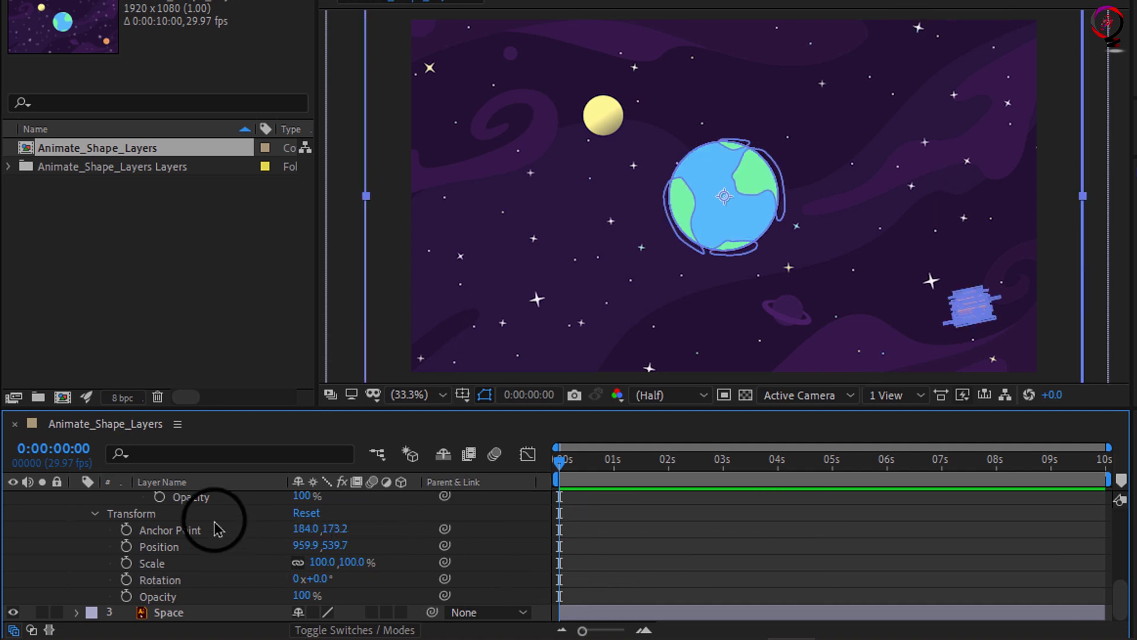
scroll(82, 548, "up", 1)
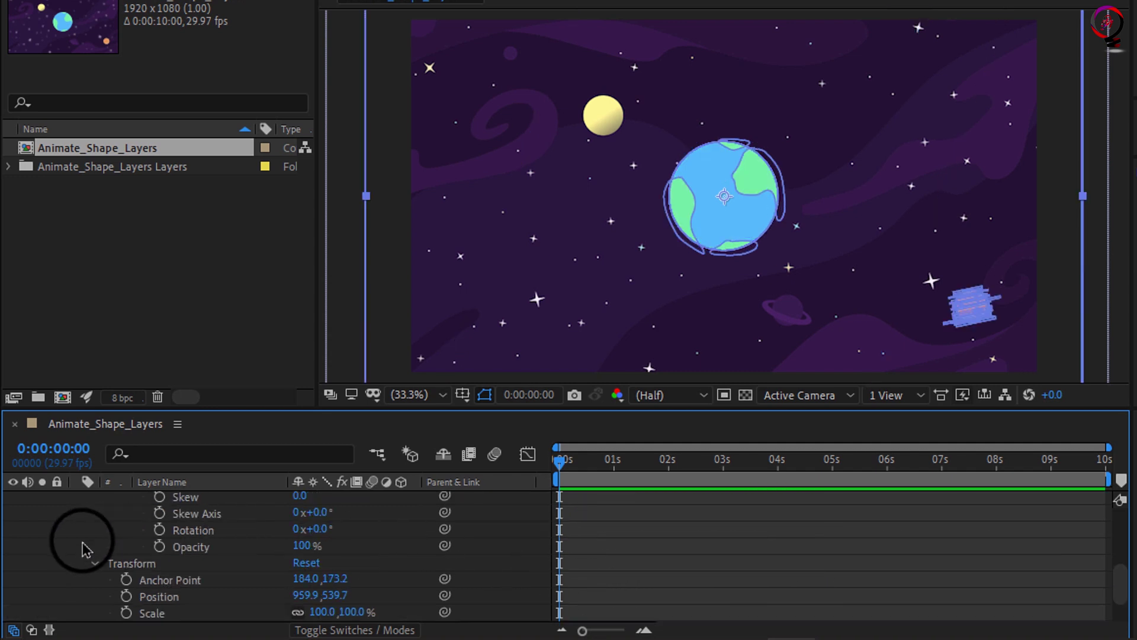
scroll(83, 548, "up", 3)
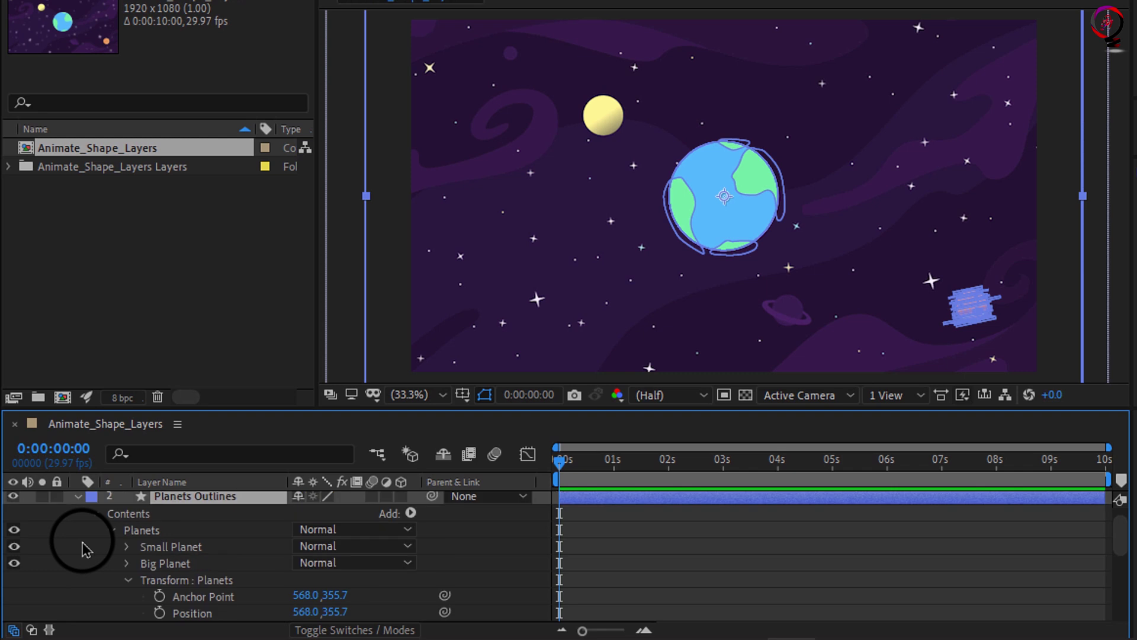
scroll(83, 548, "up", 1)
Collapse Planets Outlines and expand the Moon layer down to its Moon Group shapes
left_click(77, 514)
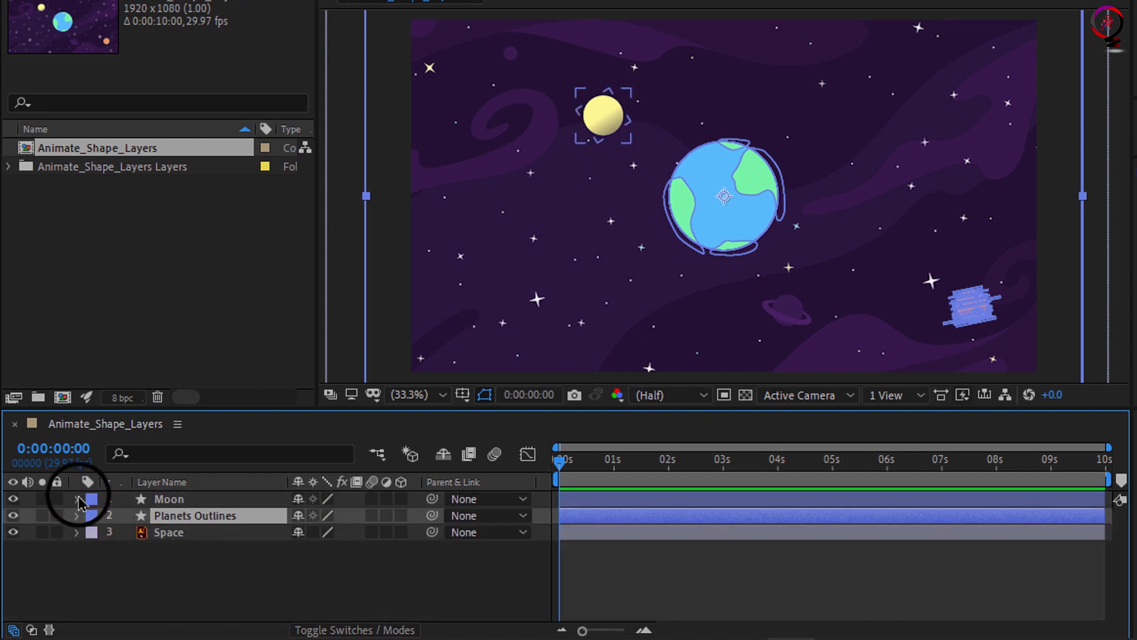
left_click(78, 500)
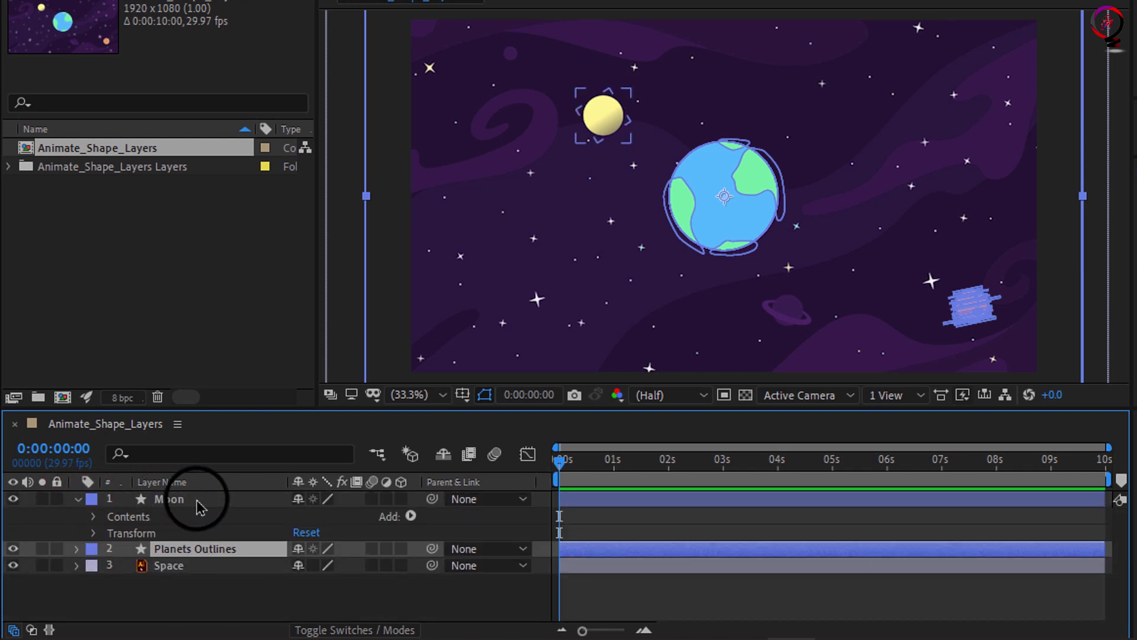
left_click(199, 502)
left_click(94, 516)
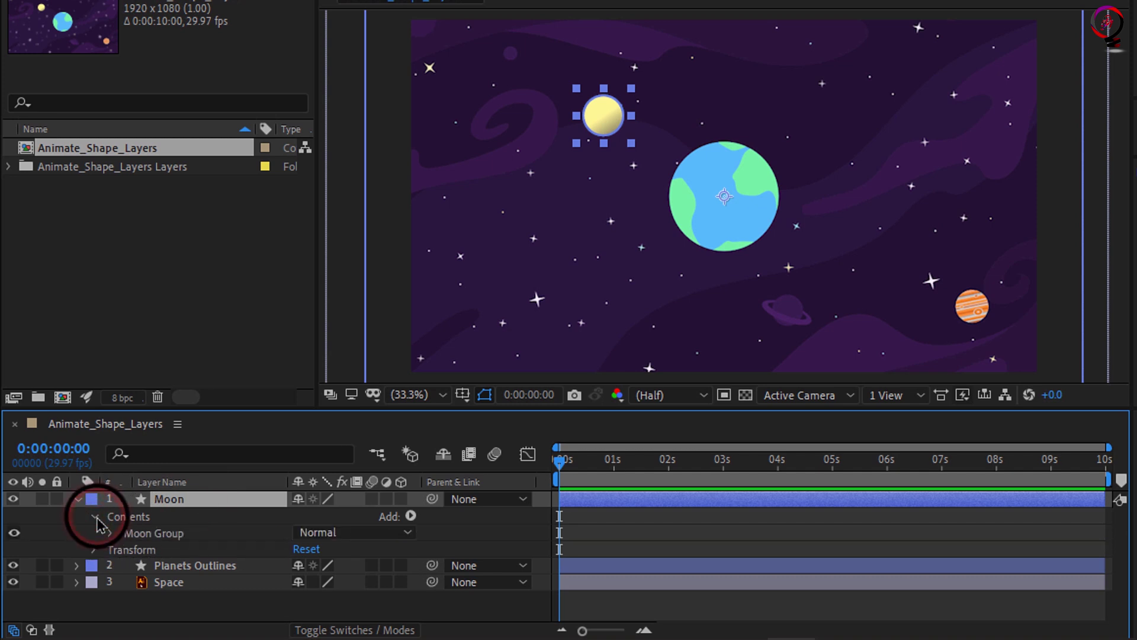
left_click(110, 534)
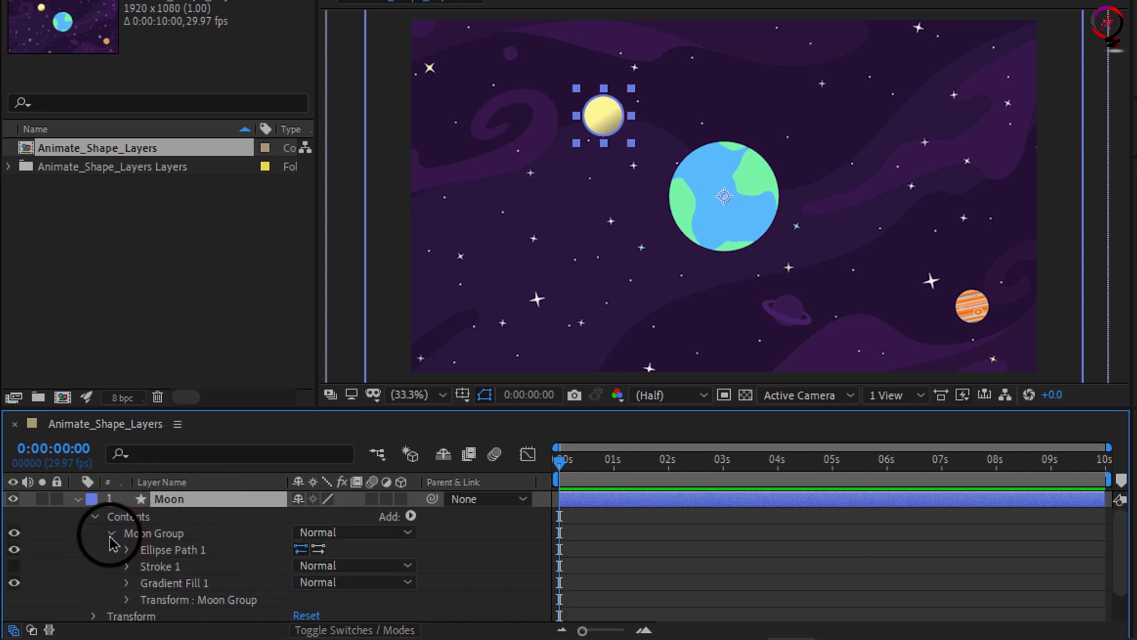
Select the moon's Ellipse Path 1, Stroke 1, Gradient Fill 1 and Moon Group transform in turn
left_click(199, 549)
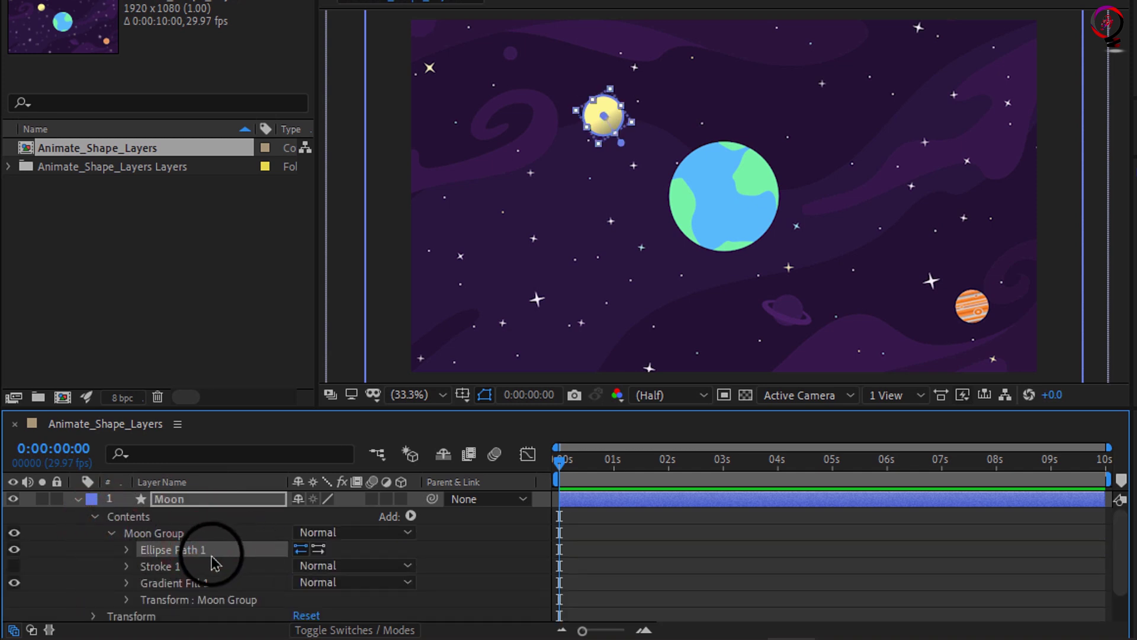
left_click(195, 567)
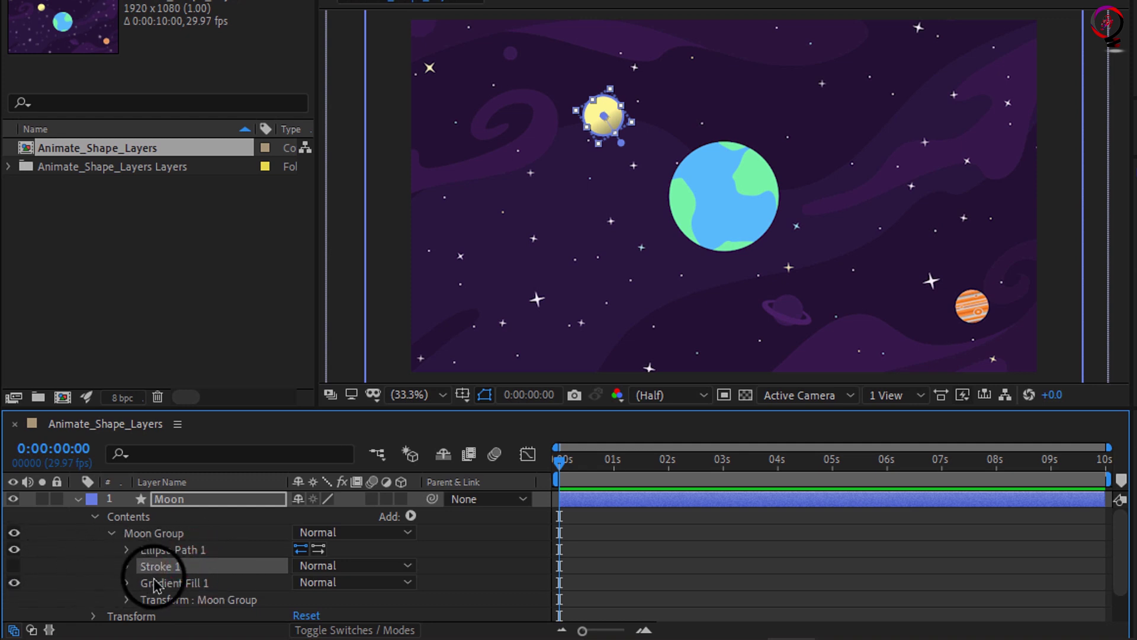
left_click(204, 583)
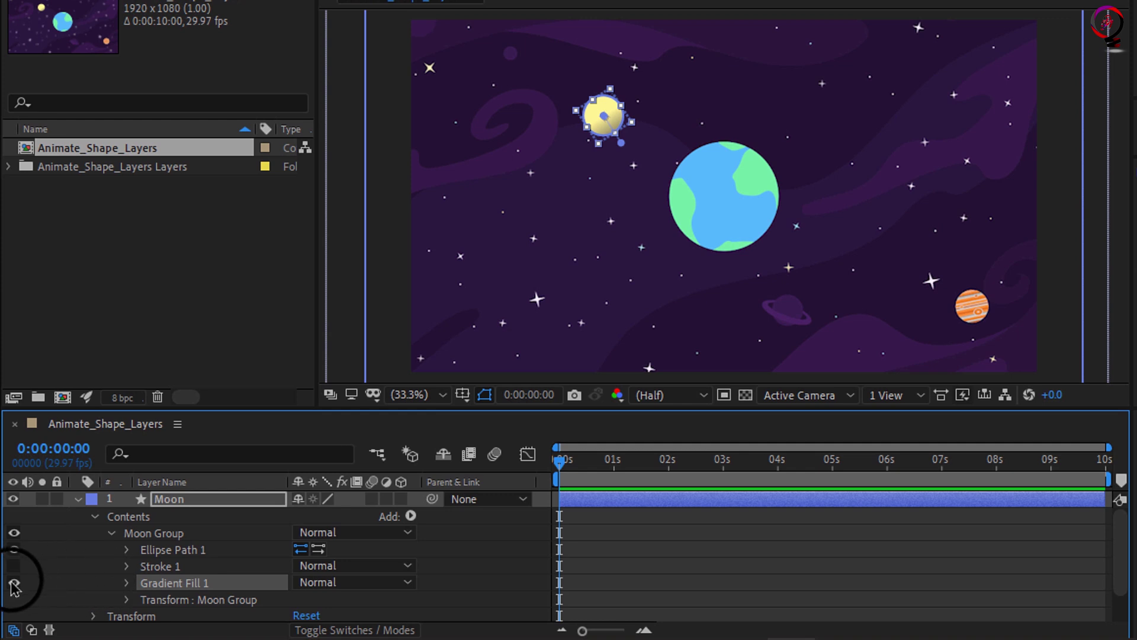
left_click(226, 600)
scroll(208, 606, "down", 2)
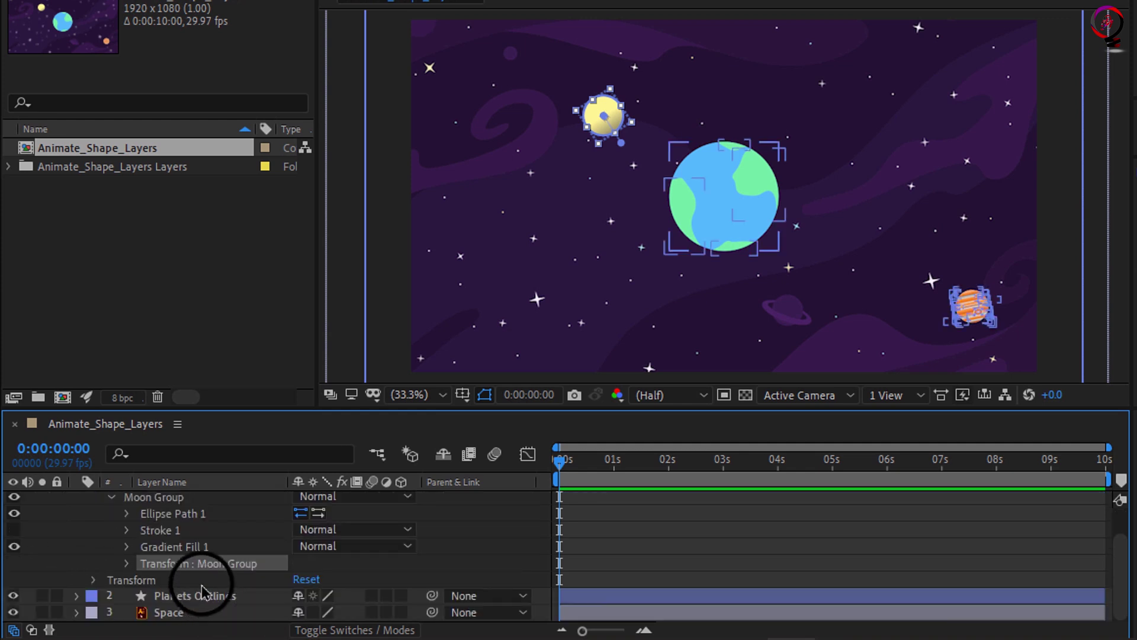
Spin the Moon Group around its own centre to a rotation of 1x+26.0°
left_click_drag(228, 407, 233, 356)
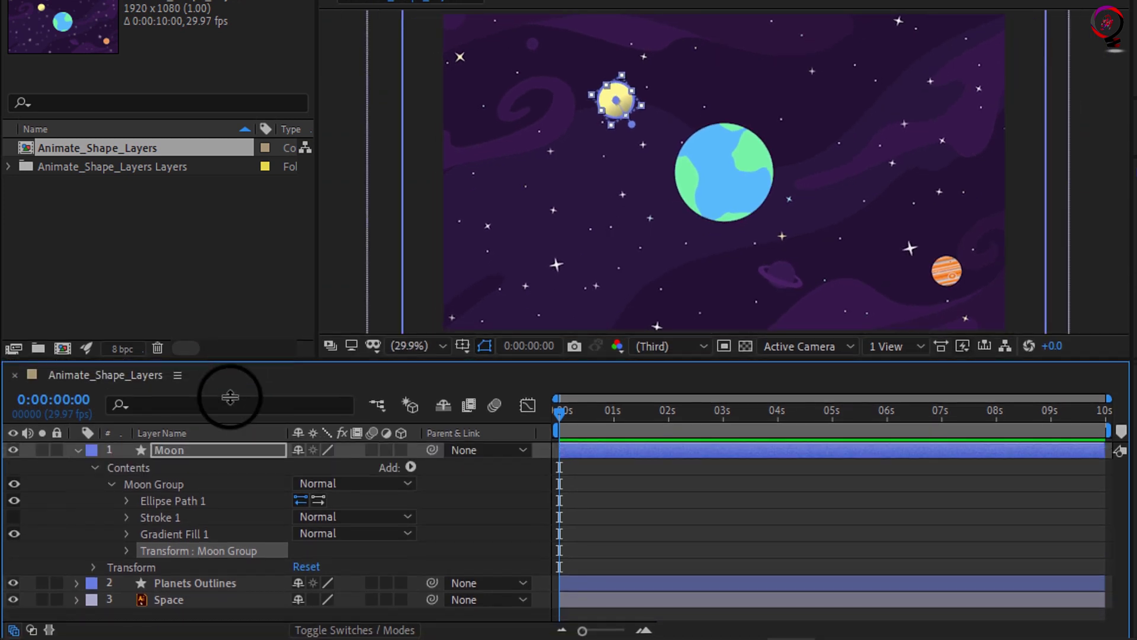
left_click(148, 569)
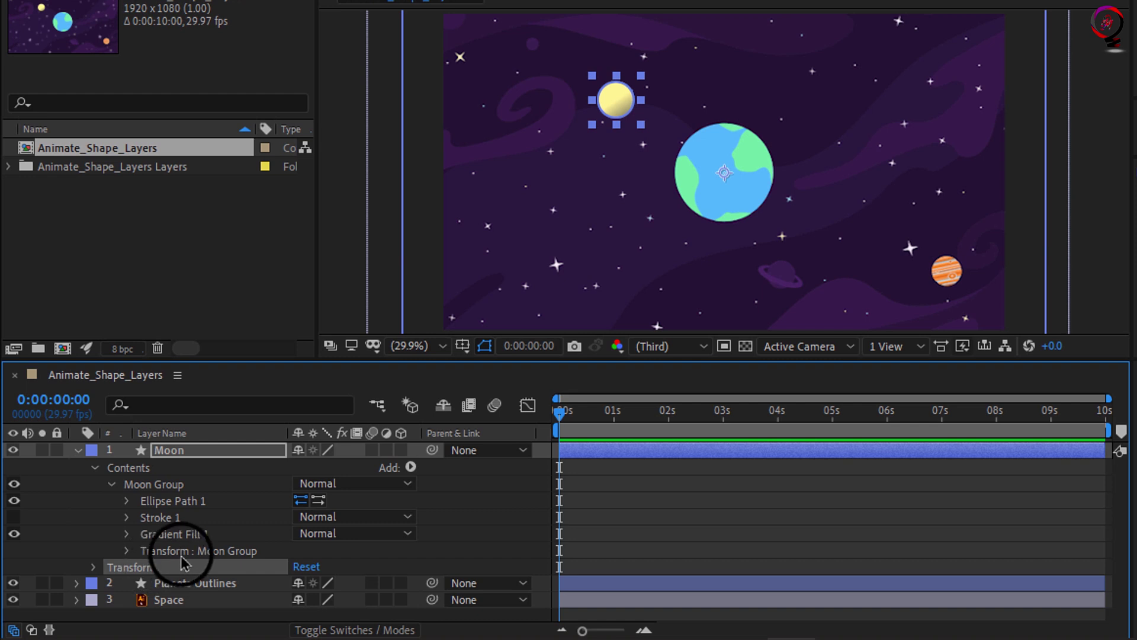
left_click(209, 550)
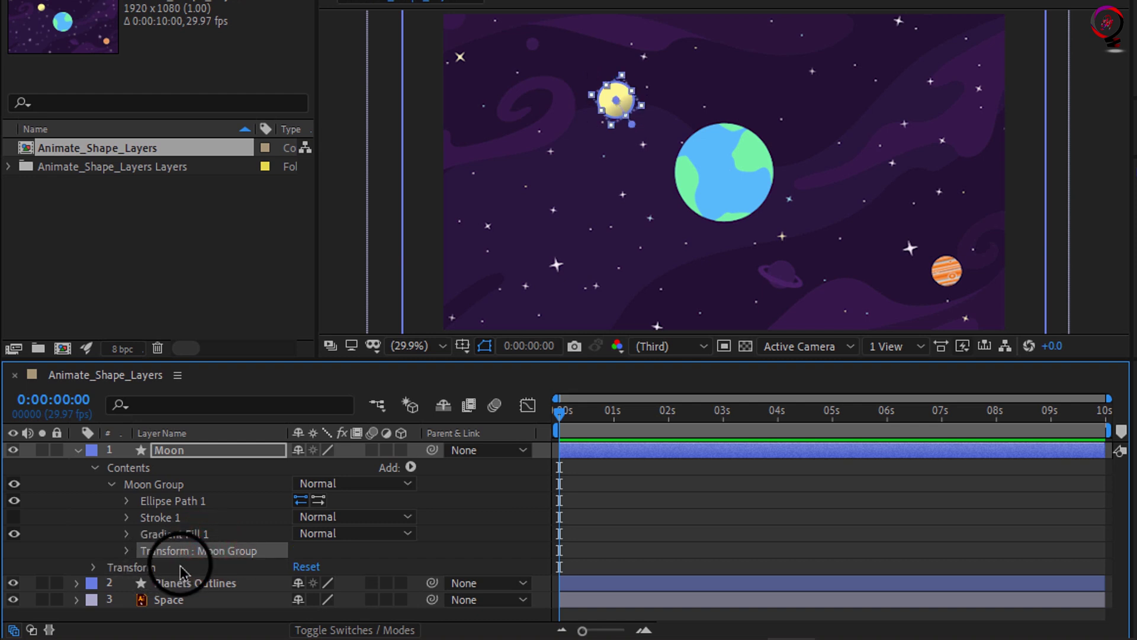
left_click(126, 550)
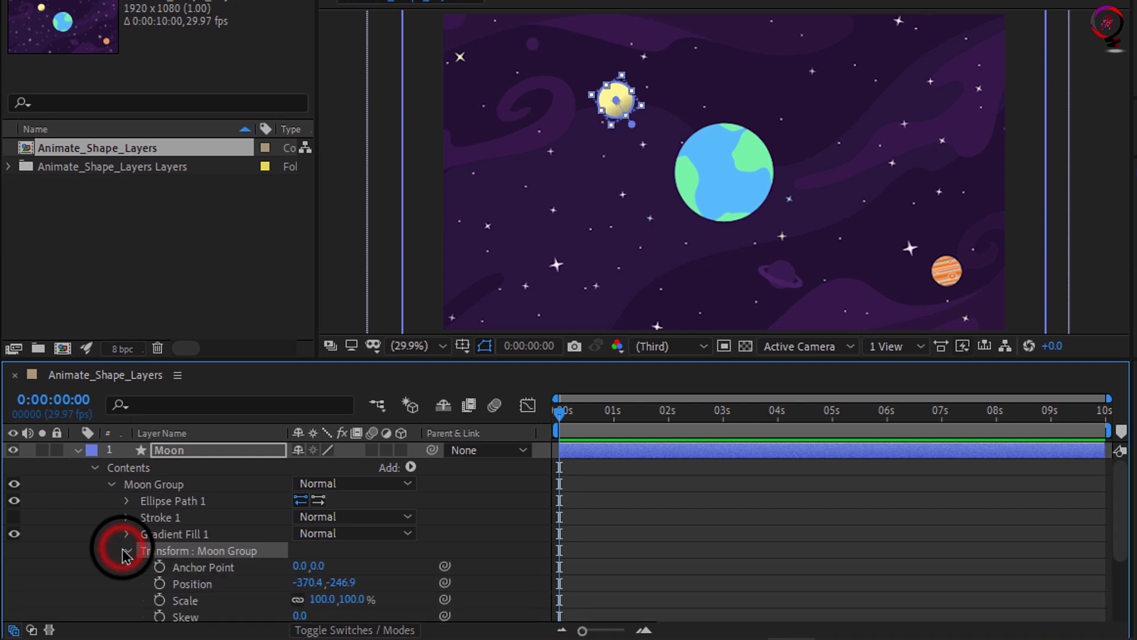
scroll(237, 560, "down", 1)
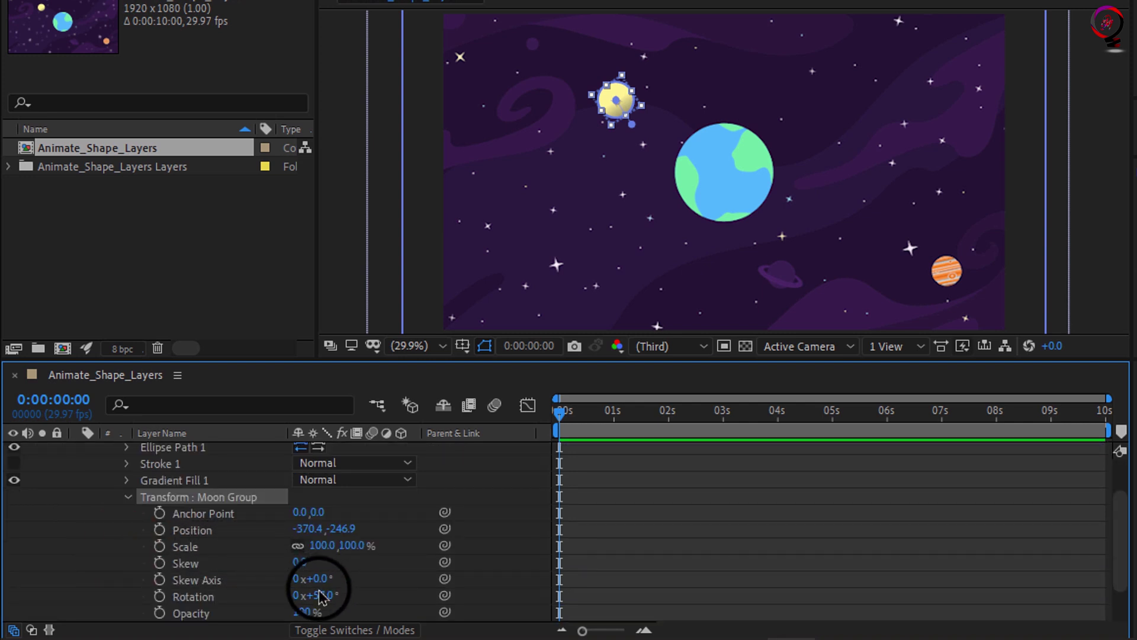
left_click_drag(320, 595, 660, 609)
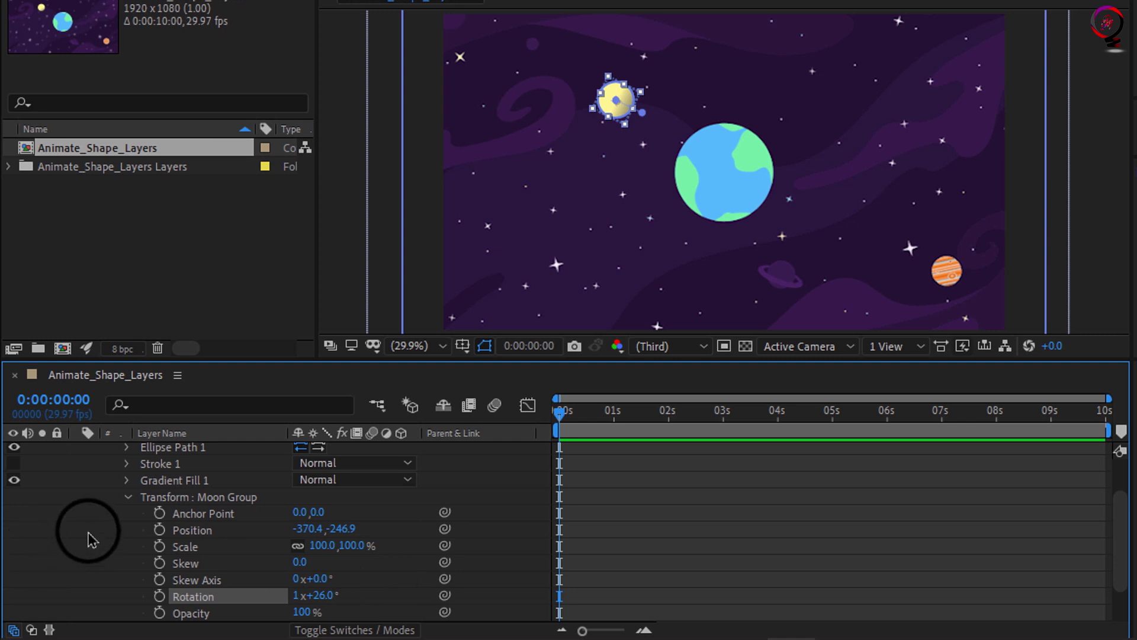
scroll(89, 533, "up", 2)
Collapse the Moon layer and show only its Rotation property with the R shortcut
left_click(78, 452)
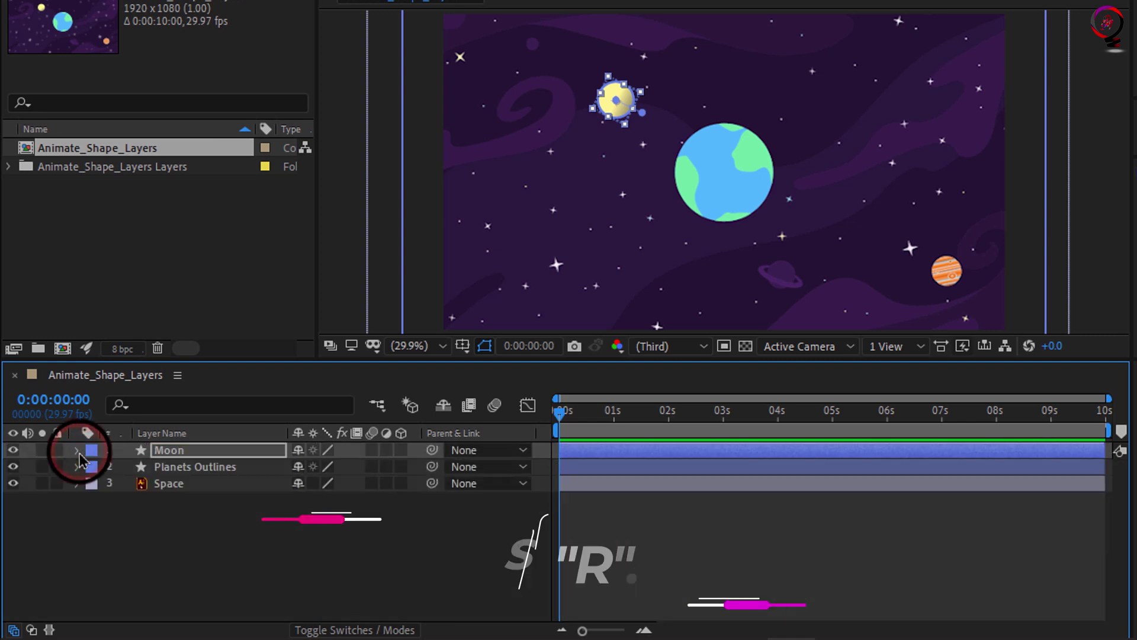
key("r")
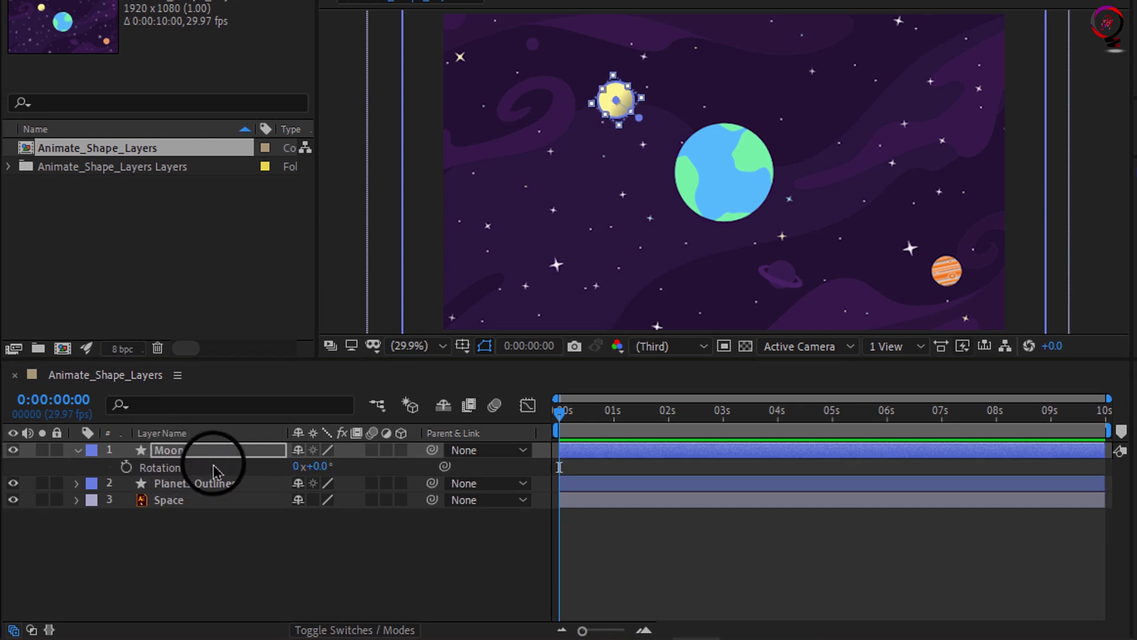
left_click(77, 450)
left_click(79, 451)
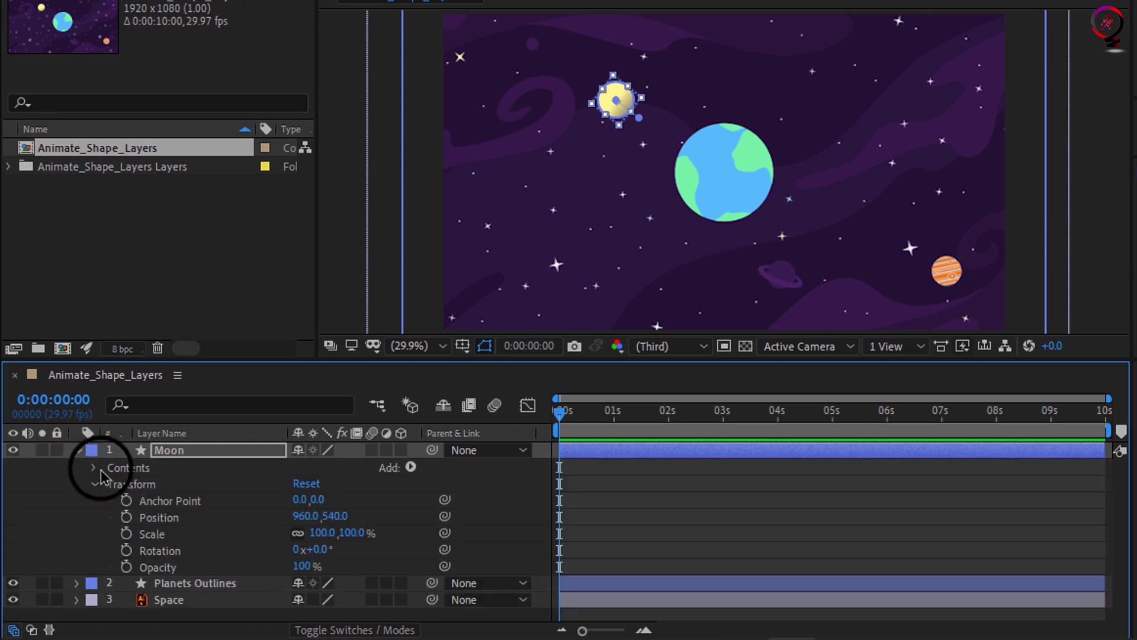
Scrub the Moon layer's Rotation to 0x+14.0° so the moon swings around the Earth
left_click(95, 469)
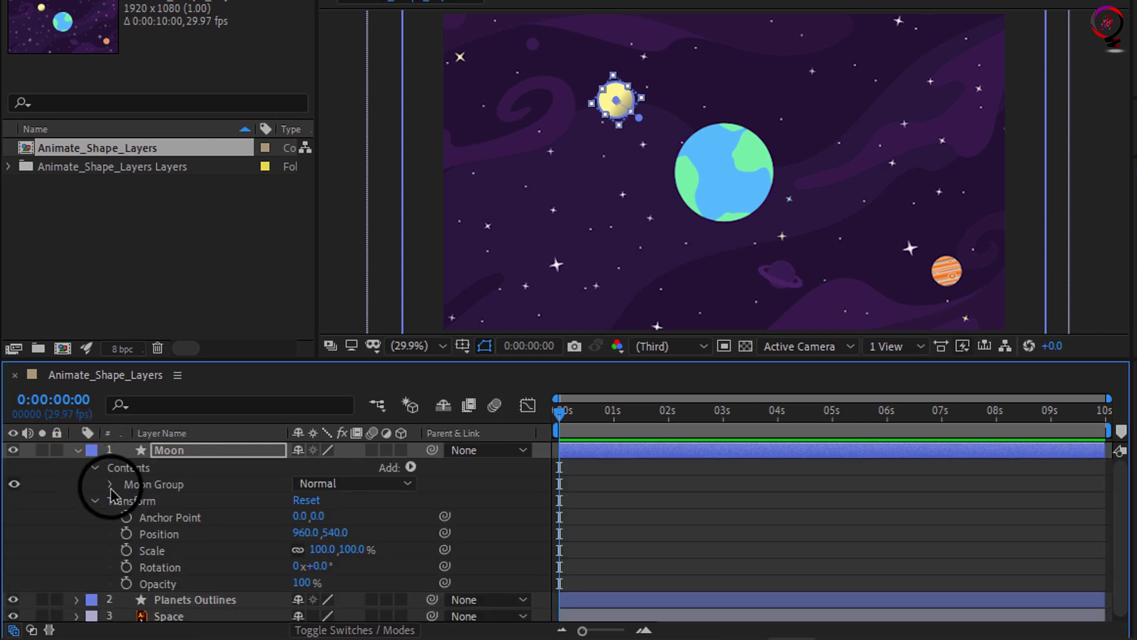
left_click(111, 485)
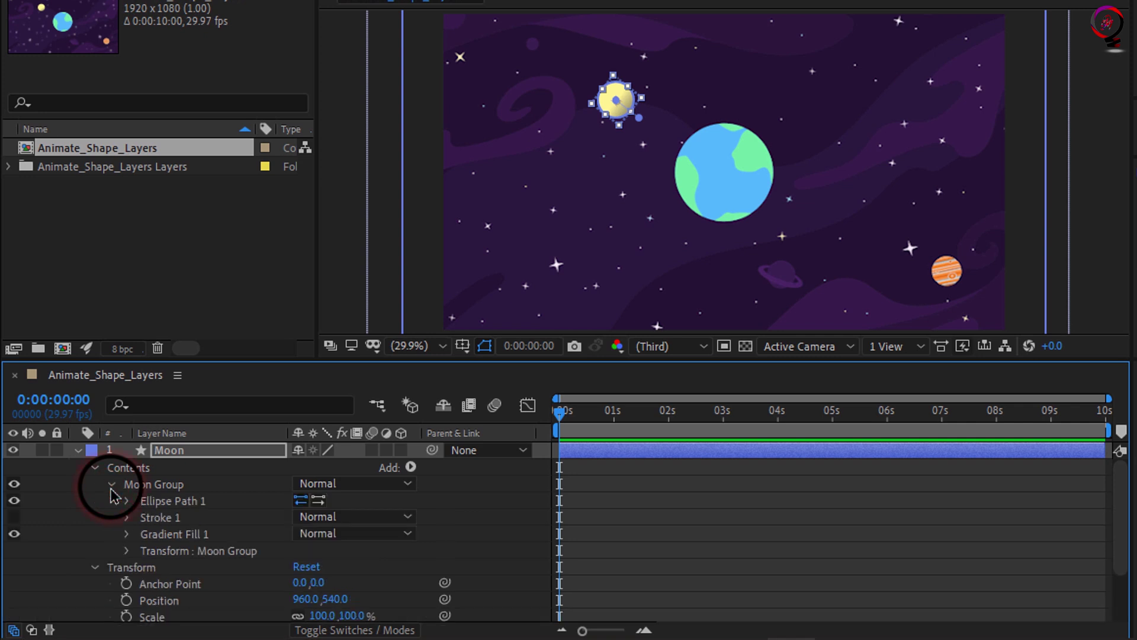
left_click(217, 561)
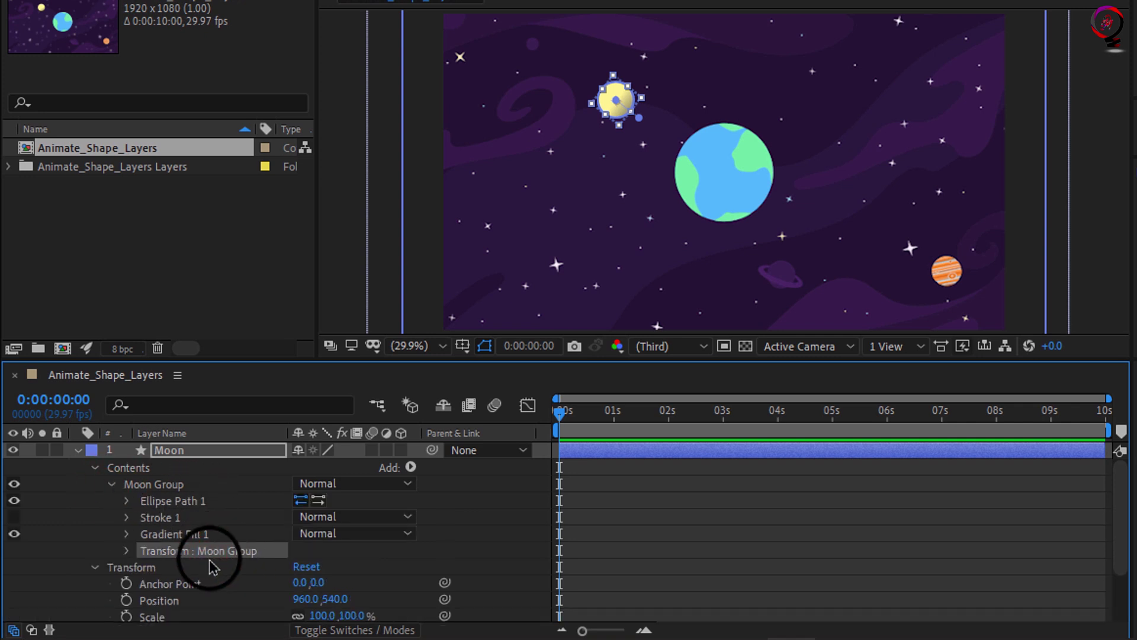
scroll(219, 572, "down", 3)
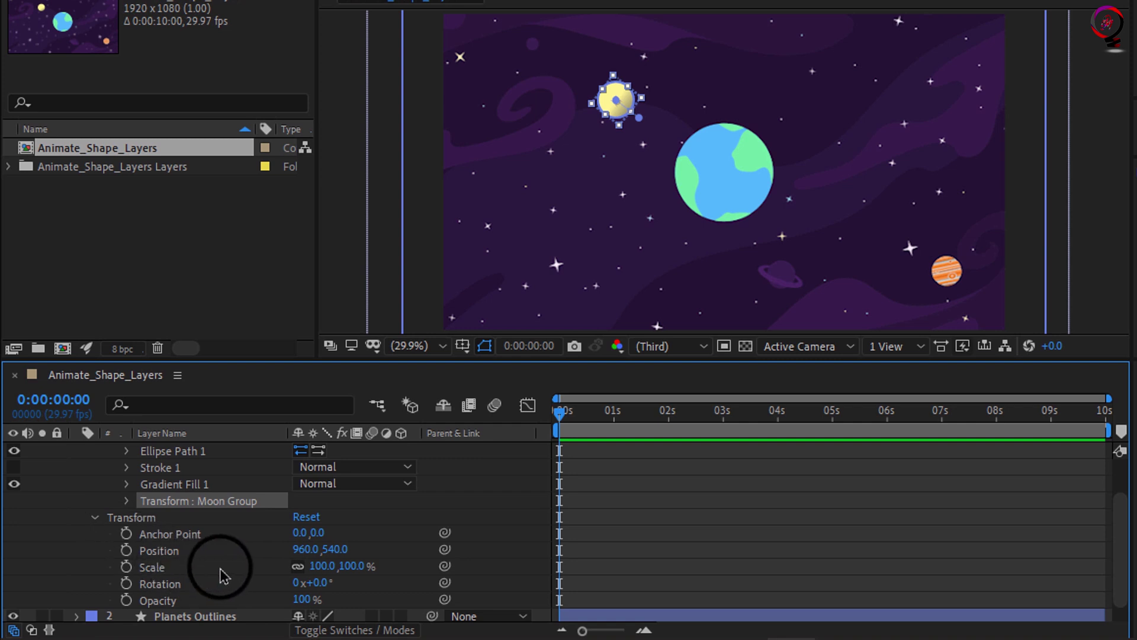
left_click(220, 571)
left_click(228, 583)
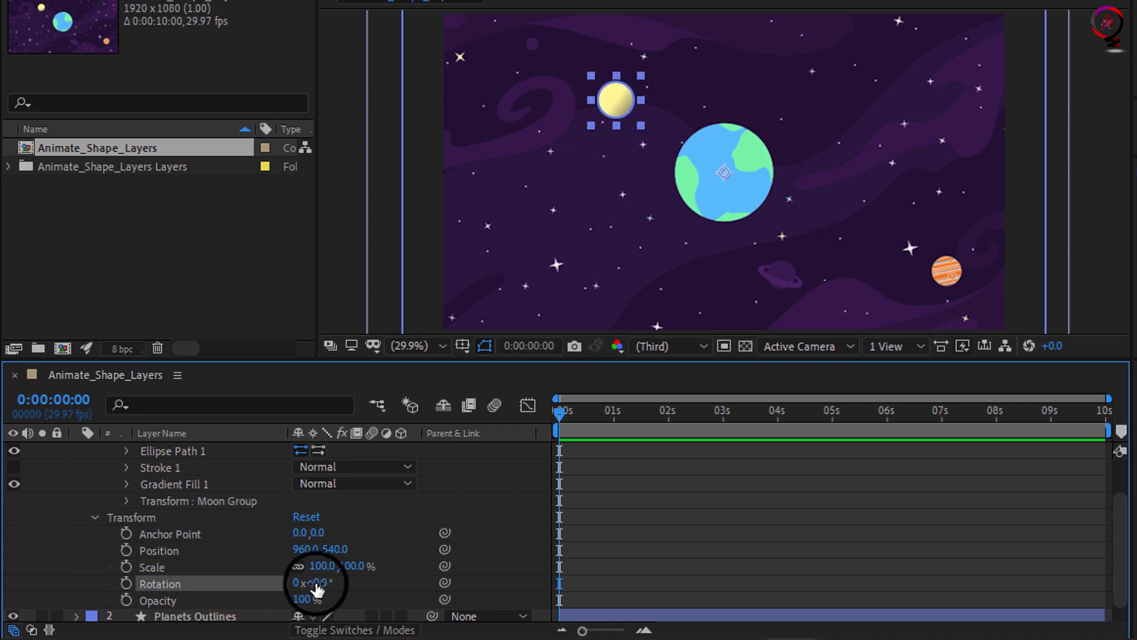
mouse_move(328, 589)
left_mouse_down()
mouse_move(470, 594)
mouse_move(325, 570)
left_mouse_up()
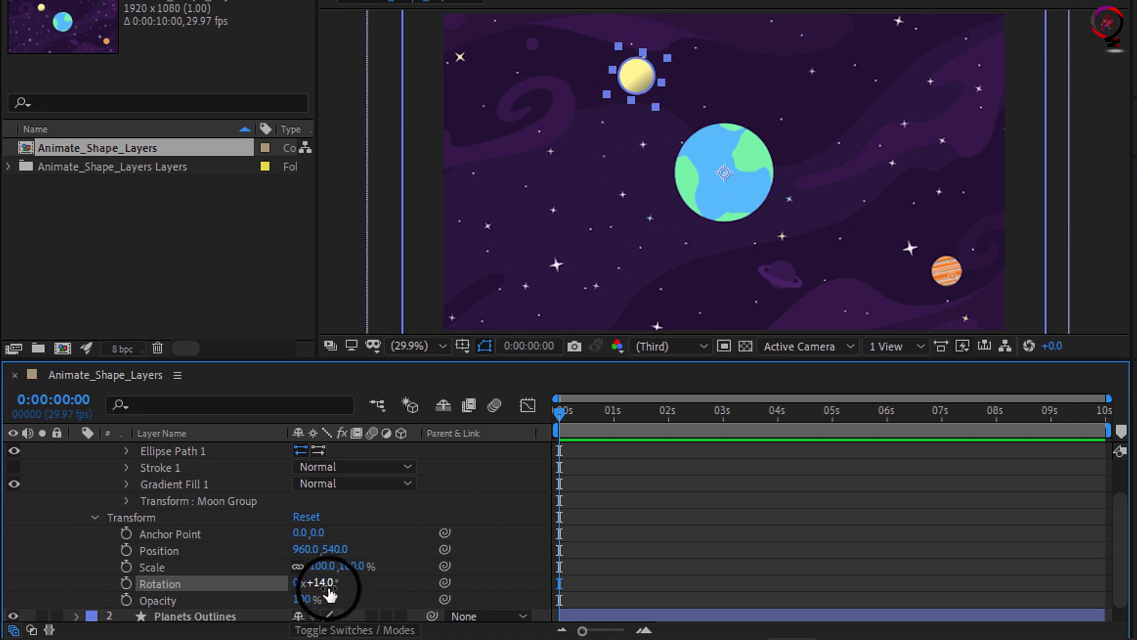
Keyframe the Moon rotation at 0x+0.0° at the start and 1x+0.0° at 3 seconds
left_click(327, 589)
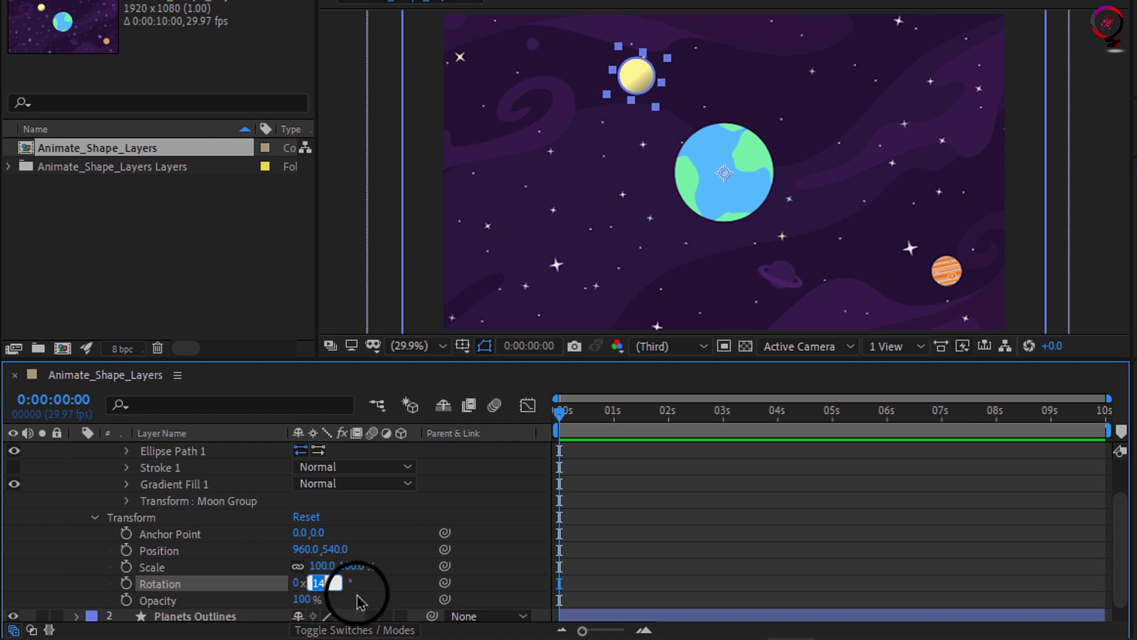
left_click(394, 595)
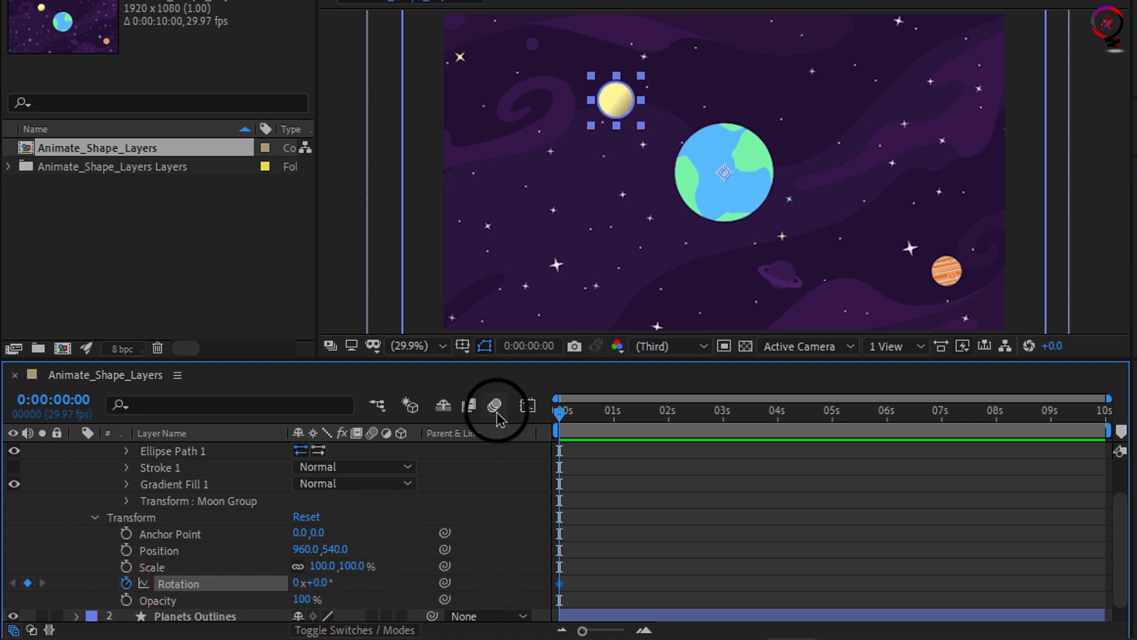
left_click_drag(559, 415, 727, 426)
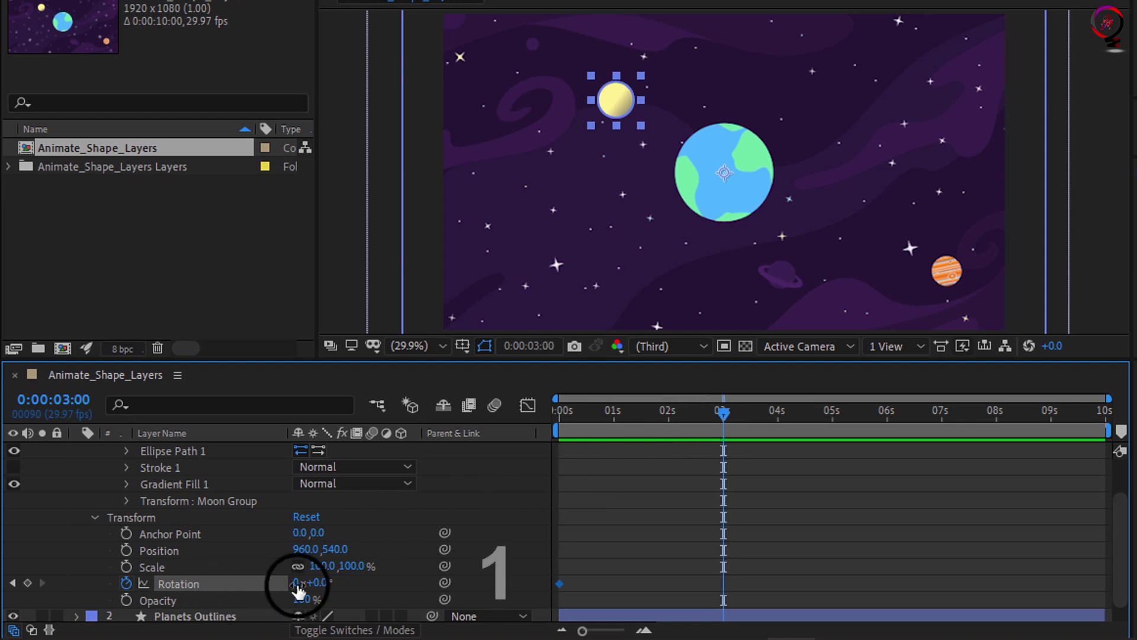
left_click(304, 586)
type("1")
key("Return")
left_click(723, 410)
key("Home")
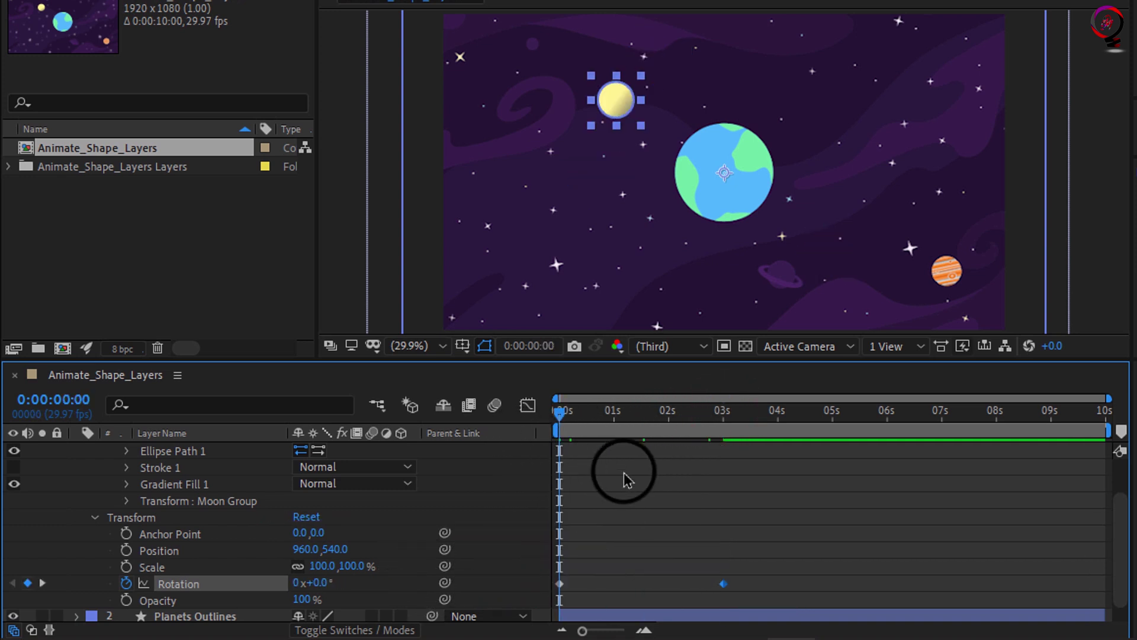
Play the composition preview to watch the moon orbit the Earth
key("space")
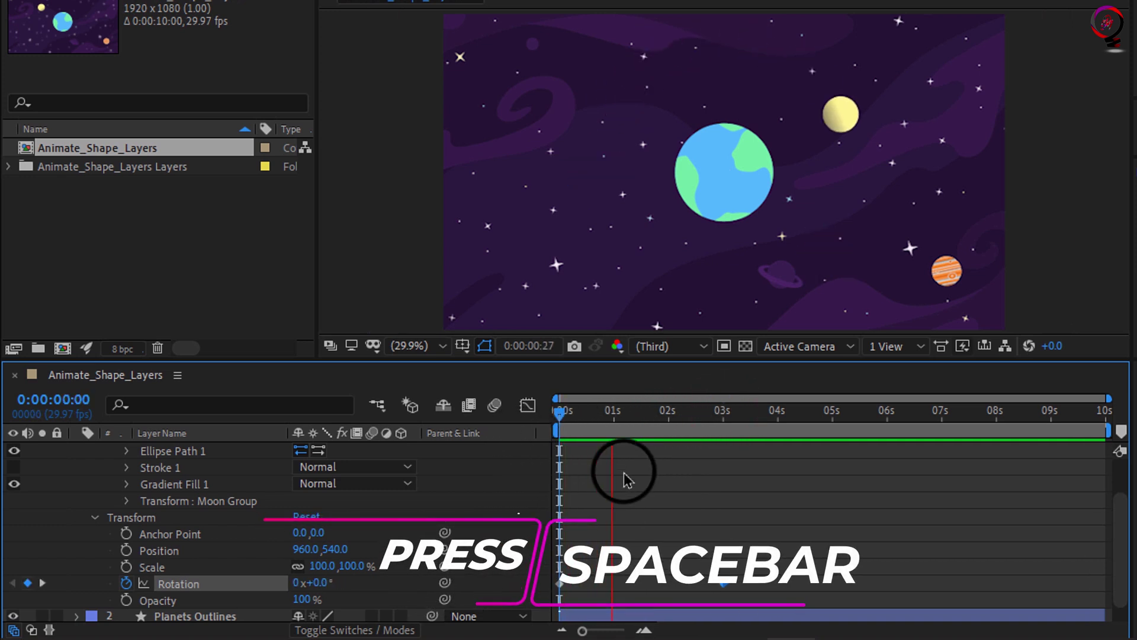